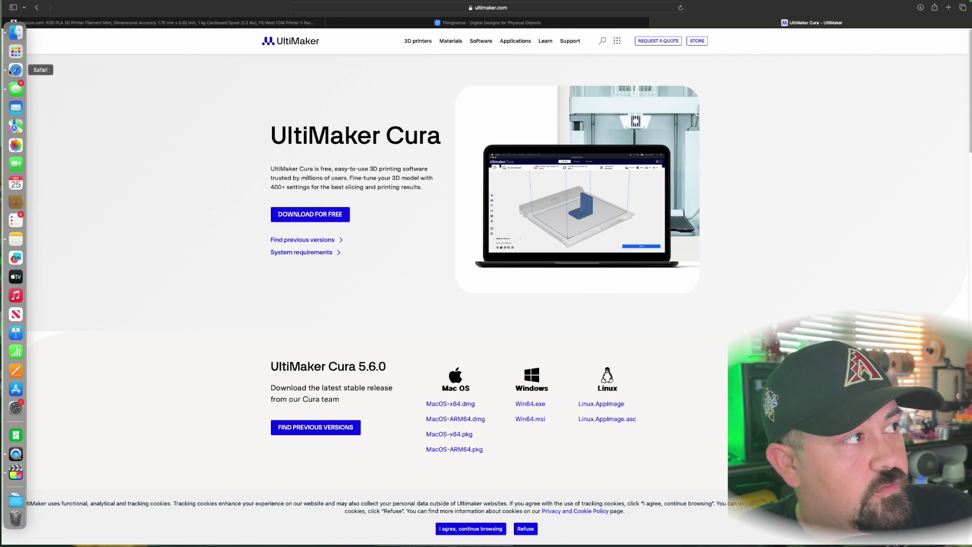
- Launch UltiMaker Cura from the second page of Launchpad
left_click(15, 51)
scroll(281, 172, "down", 2)
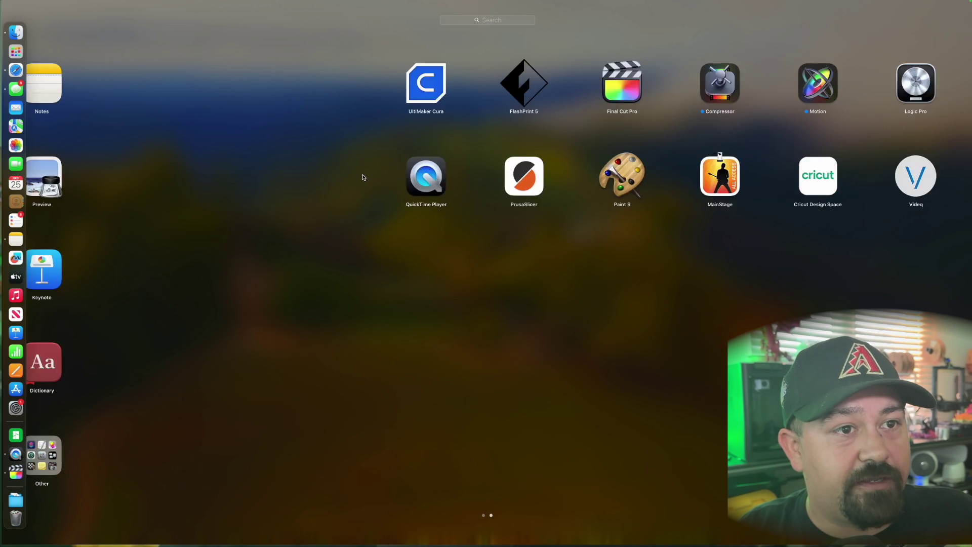
left_click(206, 84)
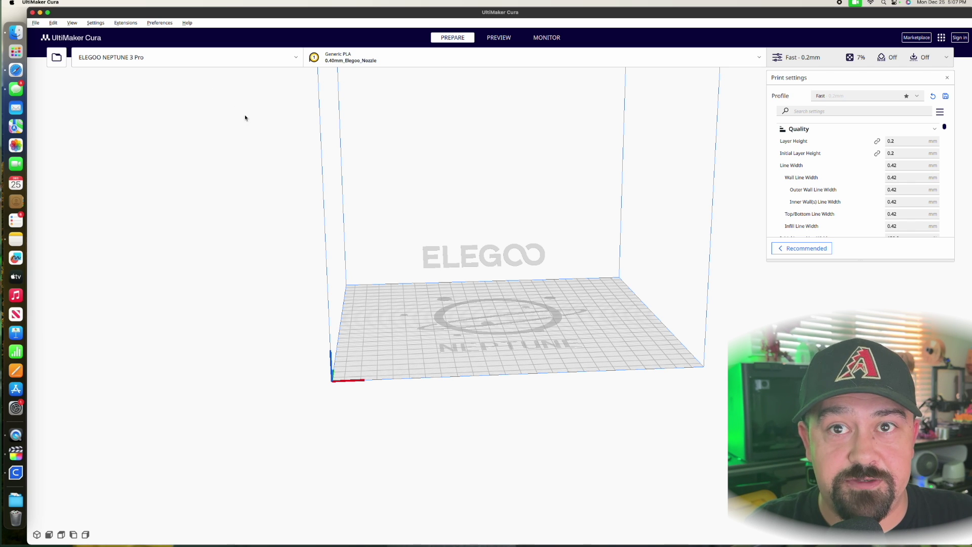
- From the printer selector list, choose Add printer
left_click(170, 62)
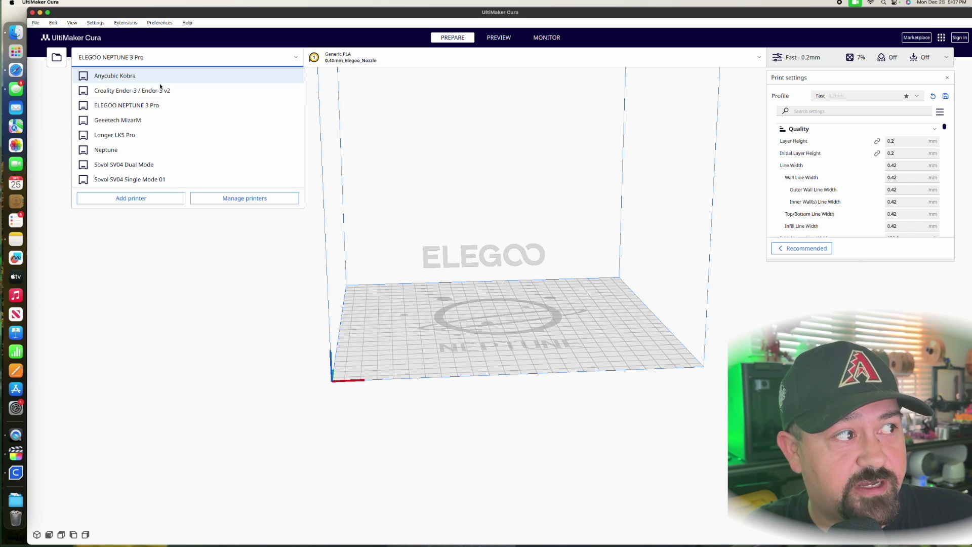
left_click(147, 198)
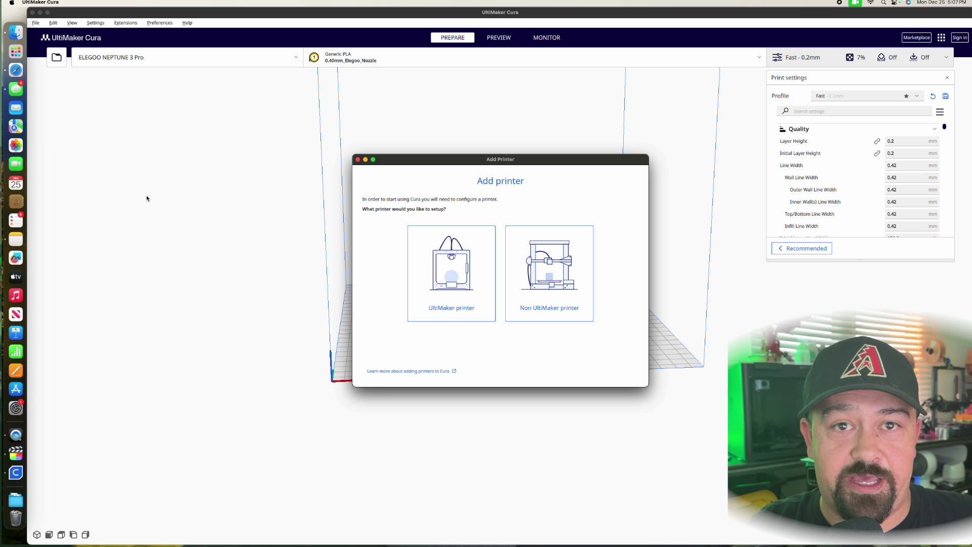
- Choose Non UltiMaker printer, expand the non-networked printers and collapse the Ultimaker B.V. group
left_click(547, 302)
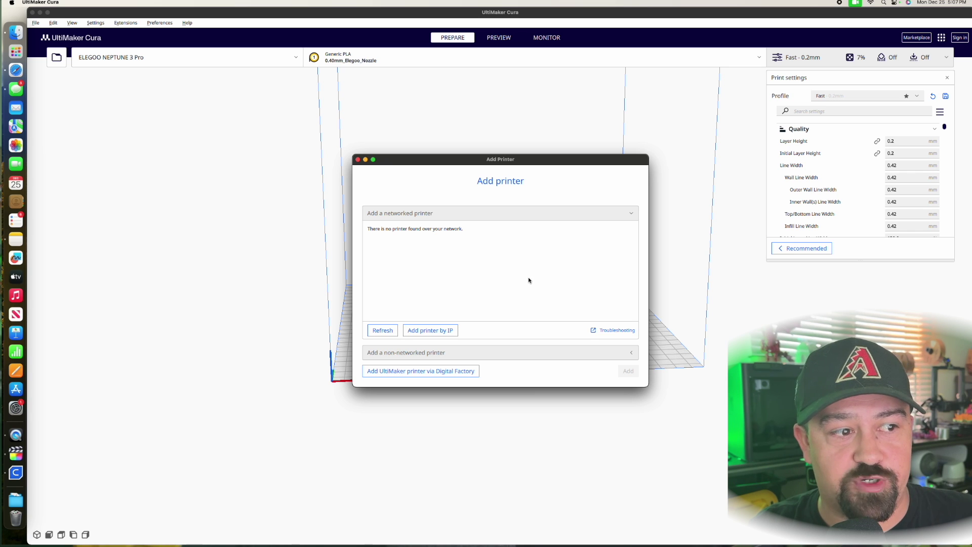
left_click(447, 354)
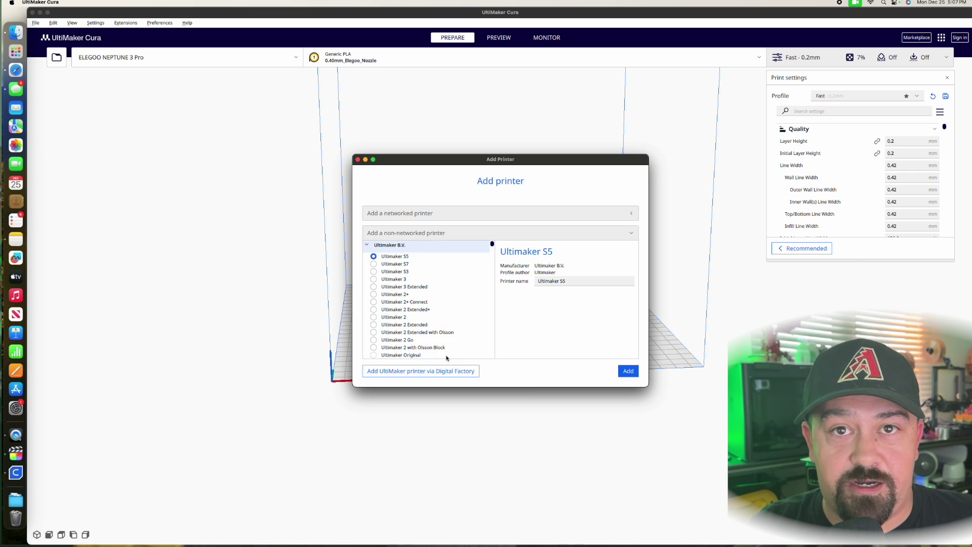
left_click(367, 246)
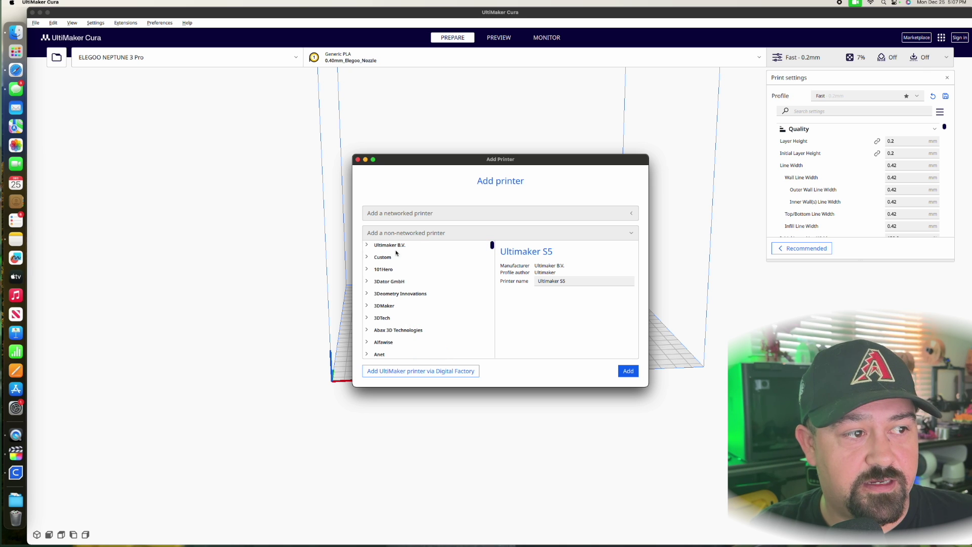
scroll(397, 259, "down", 10)
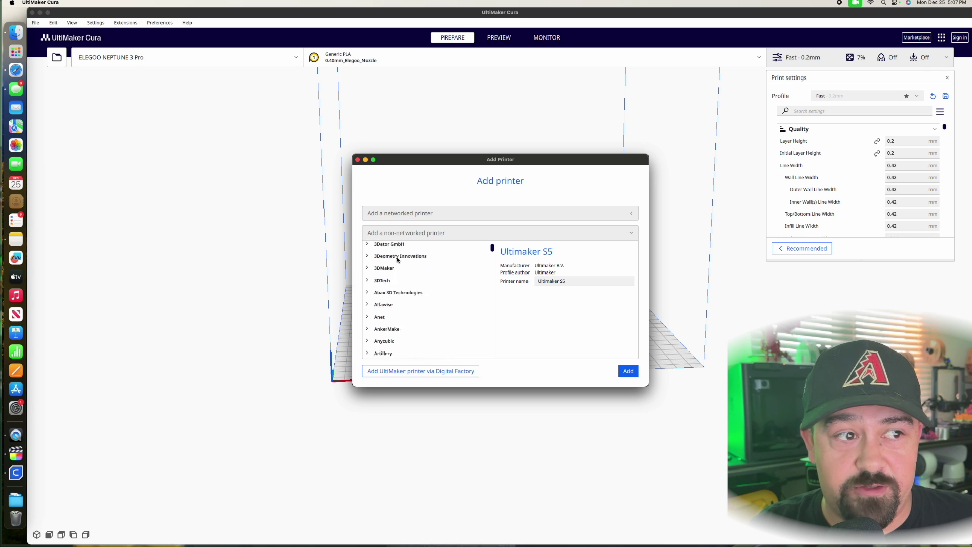
scroll(398, 260, "down", 10)
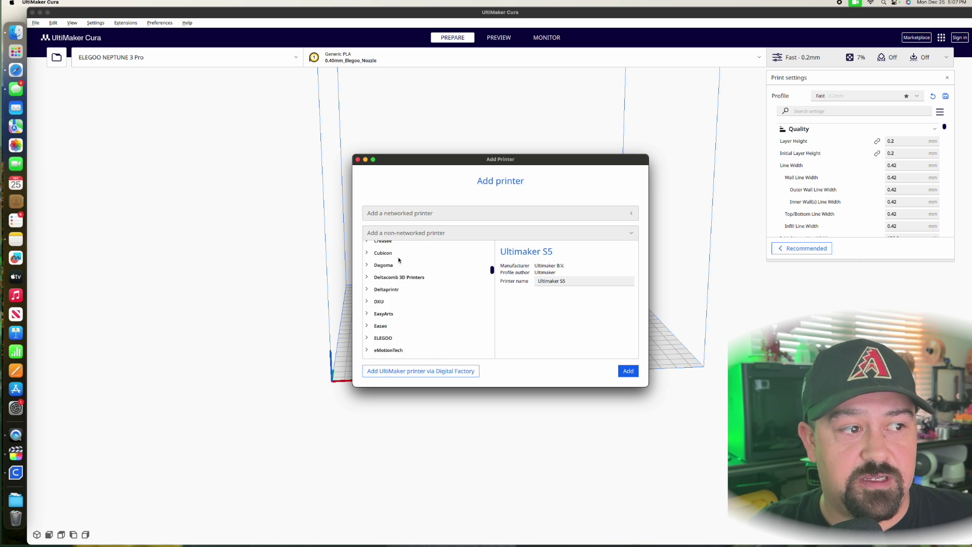
scroll(398, 259, "up", 2)
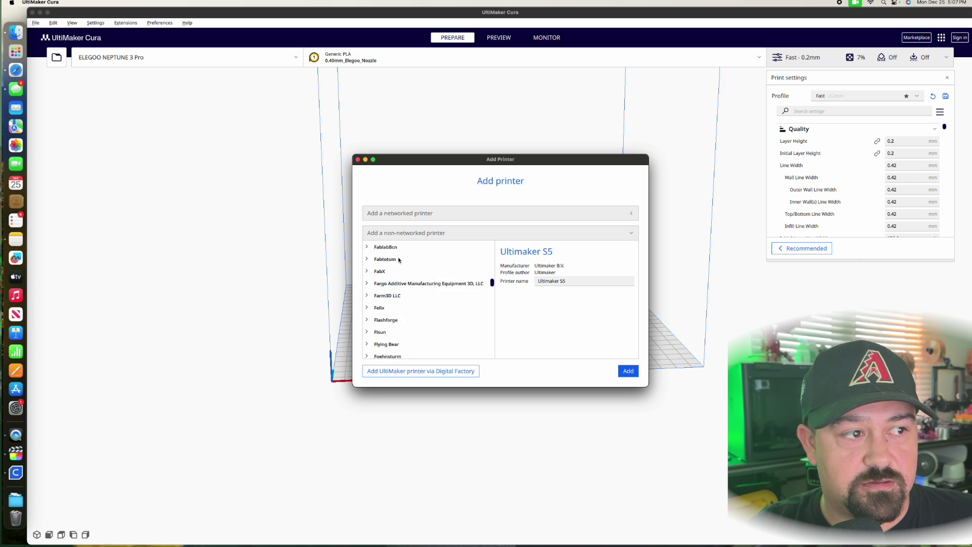
scroll(402, 261, "up", 2)
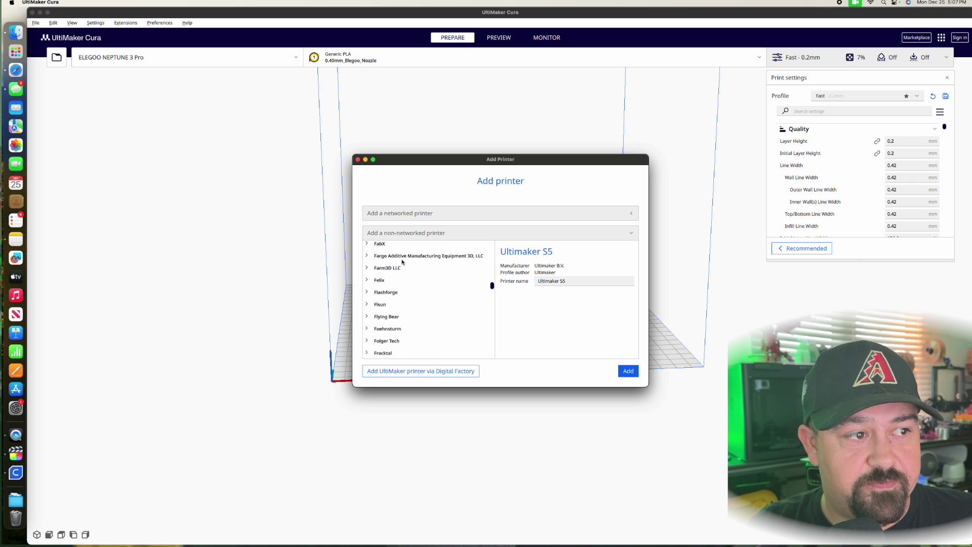
scroll(405, 299, "up", 10)
scroll(405, 299, "up", 3)
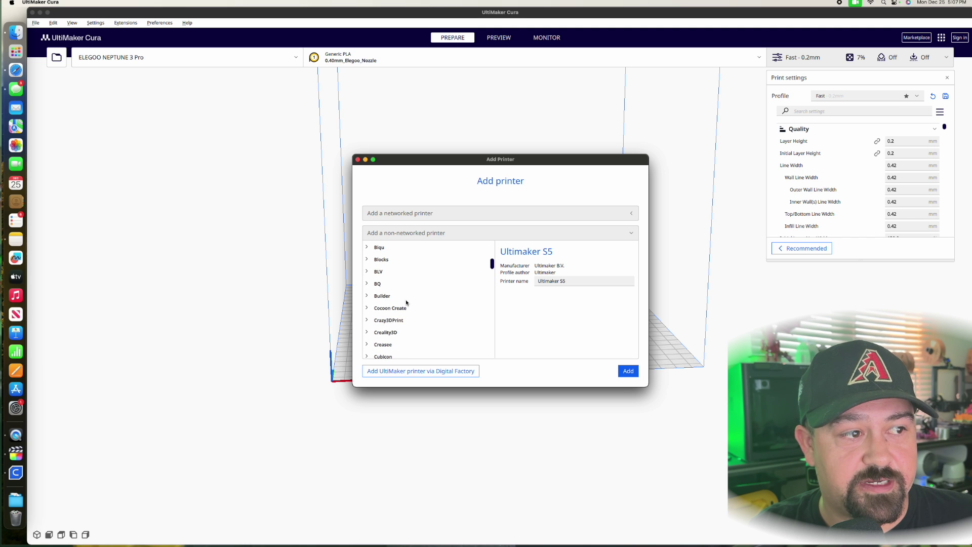
- Expand the Creality3D and ELEGOO groups to view the NEPTUNE models, then close without adding
left_click(367, 333)
scroll(387, 308, "down", 10)
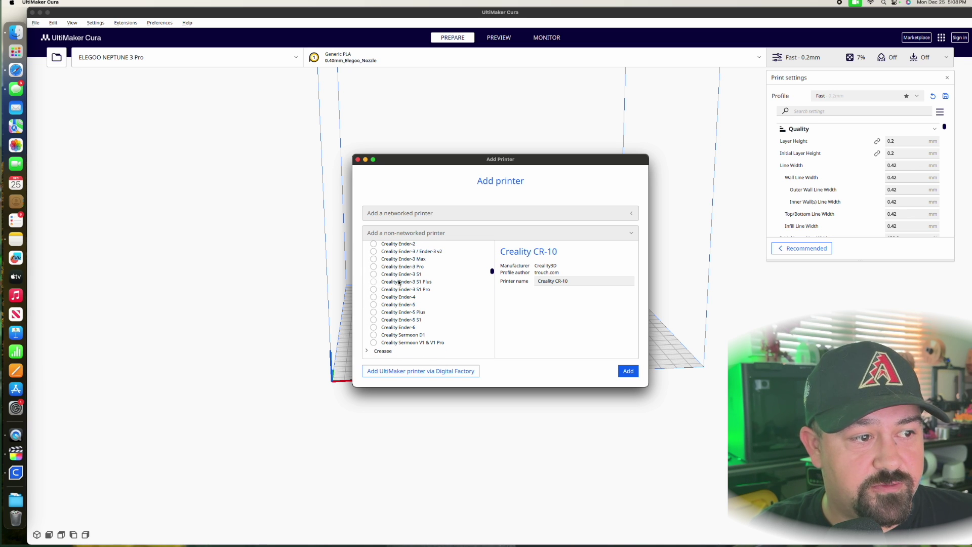
scroll(394, 299, "down", 8)
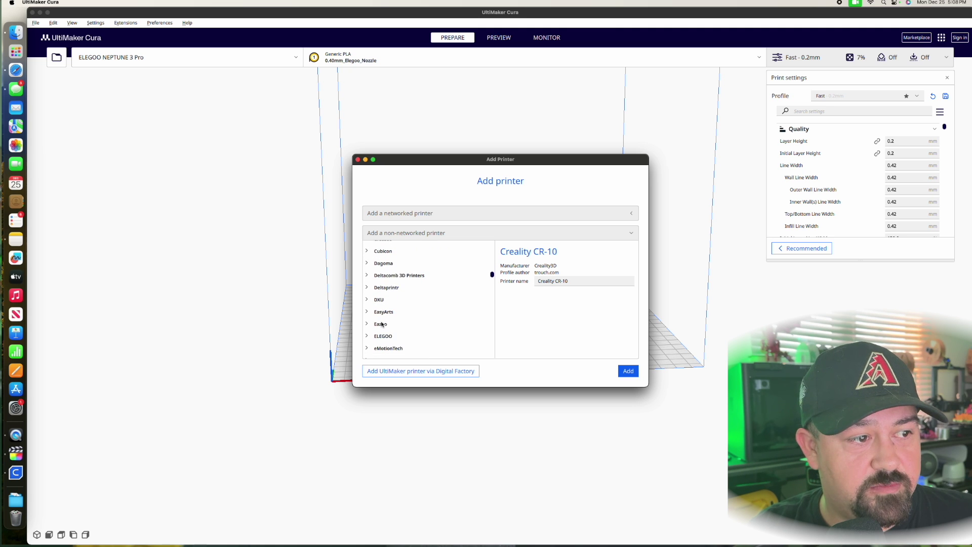
left_click(366, 336)
scroll(411, 308, "down", 5)
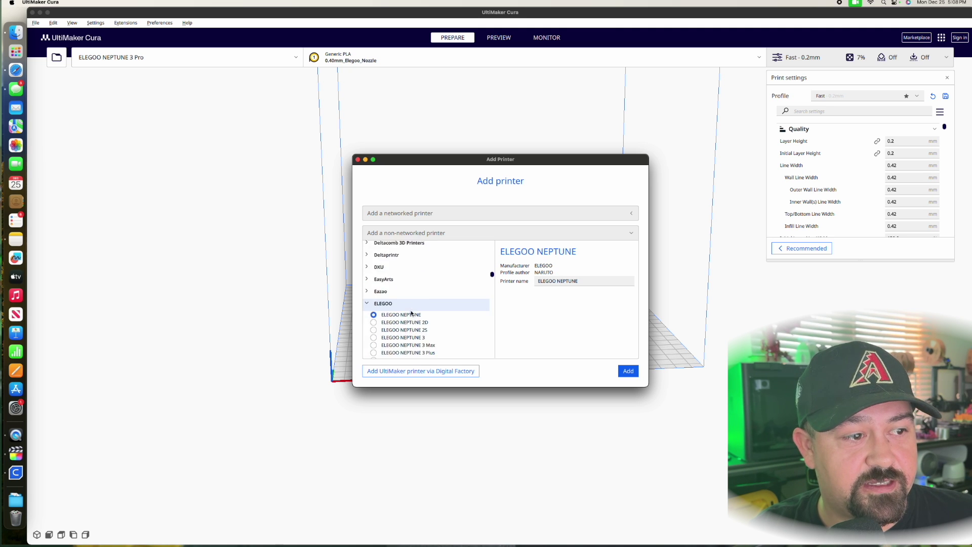
scroll(412, 306, "up", 2)
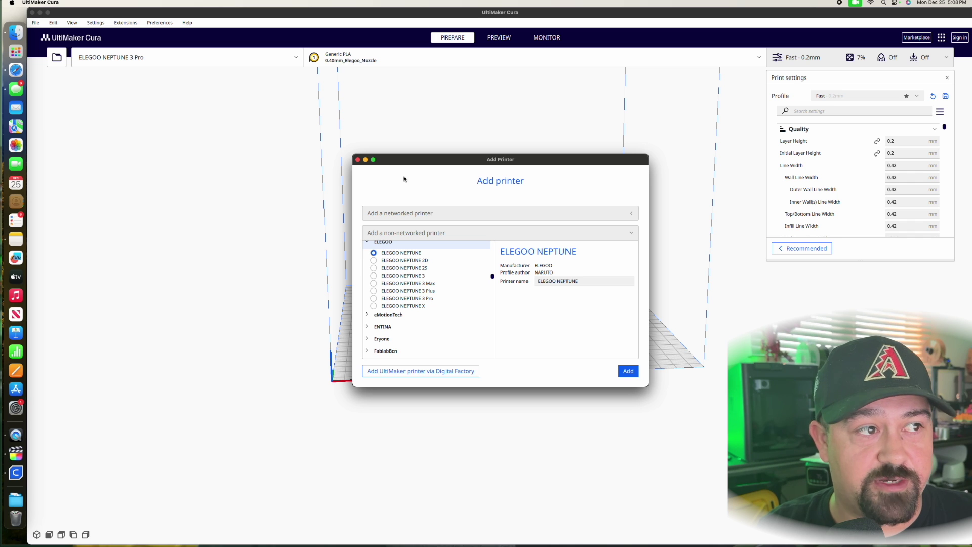
left_click(358, 159)
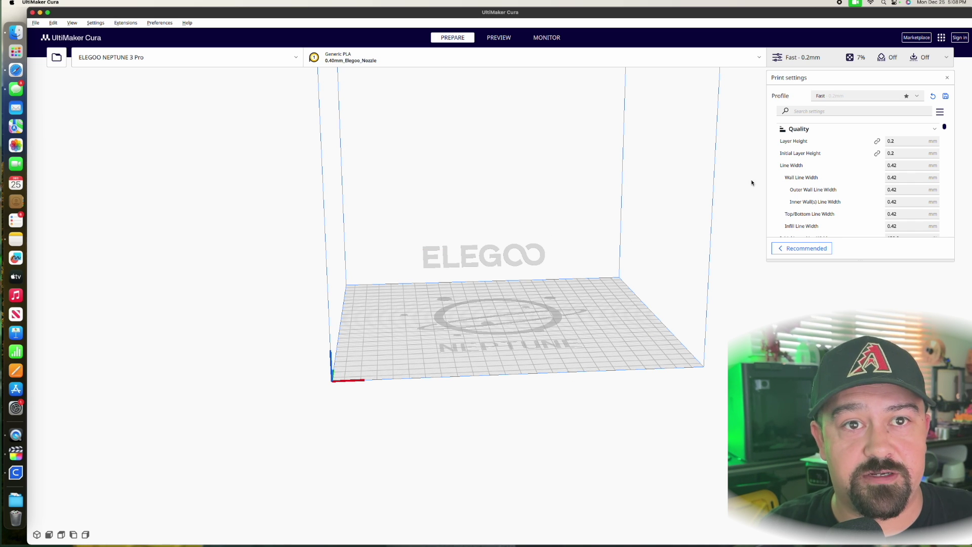
- Switch the print profile to Normal - 0.15mm, keeping the customised settings
left_click(866, 96)
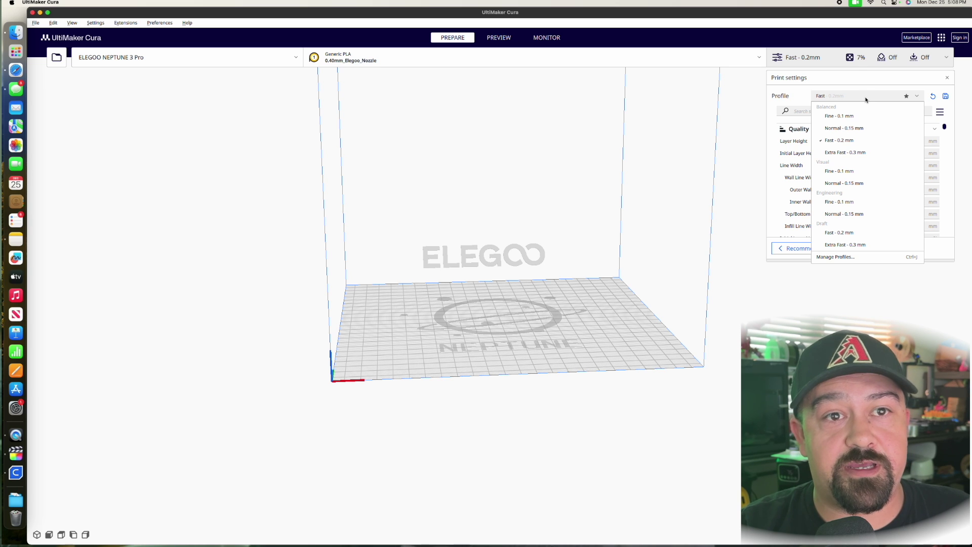
left_click(846, 129)
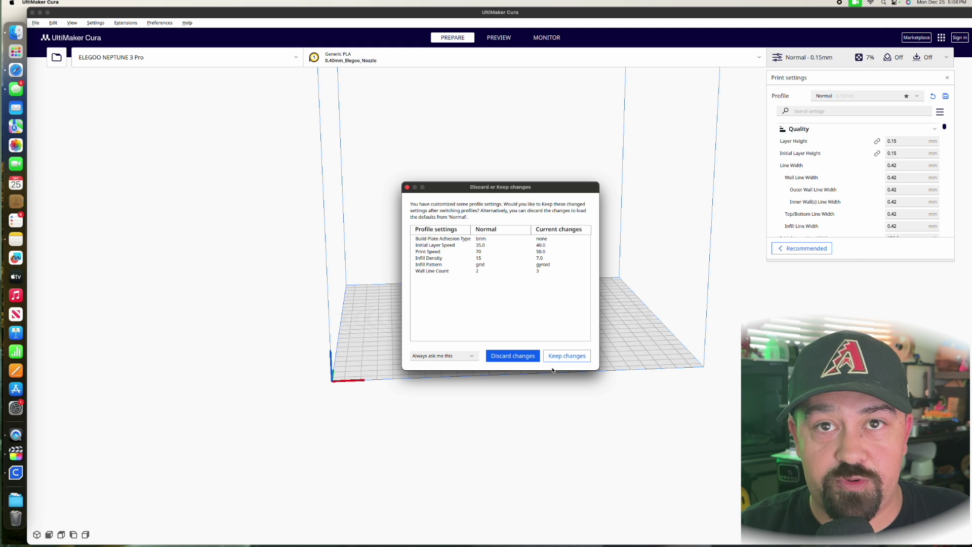
left_click(574, 358)
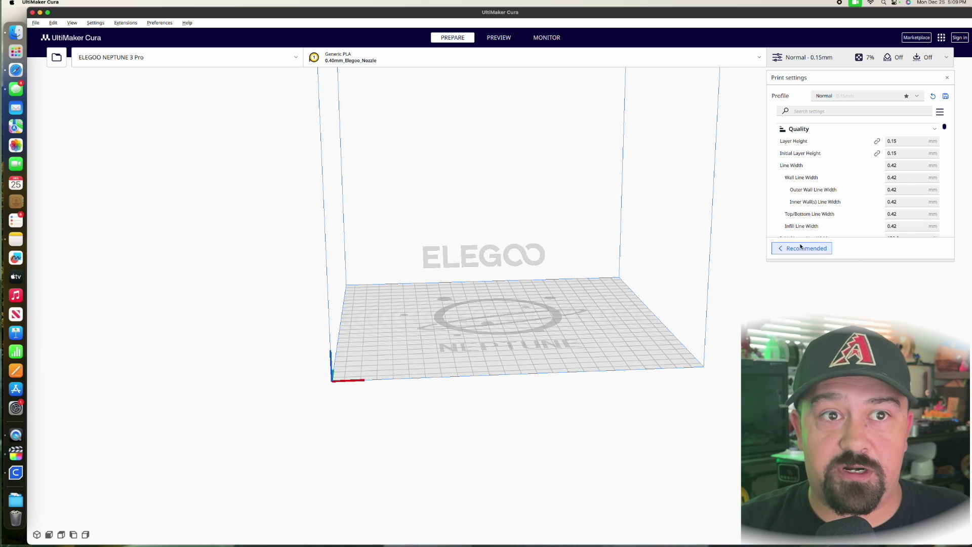
- Look over the print settings, then bring Safari to the front
scroll(863, 187, "down", 3)
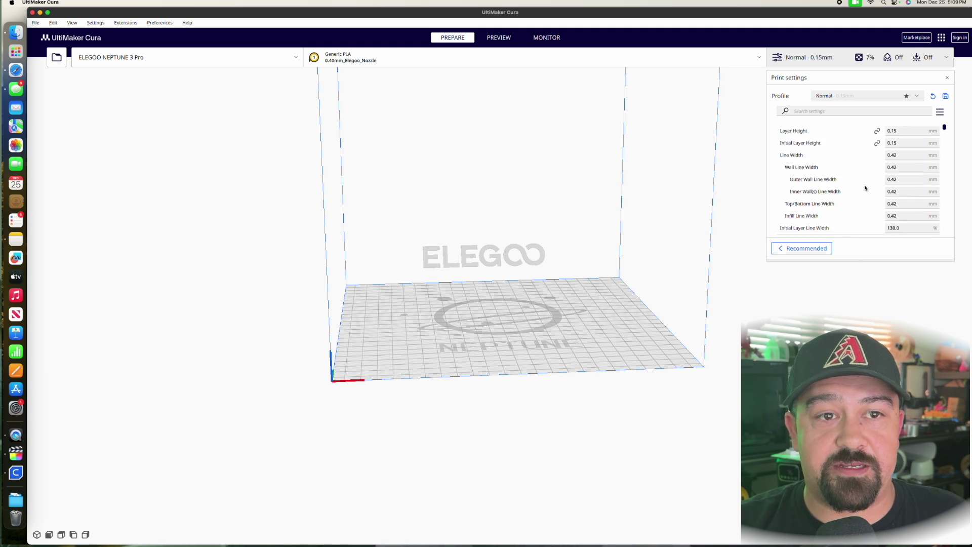
scroll(865, 187, "down", 8)
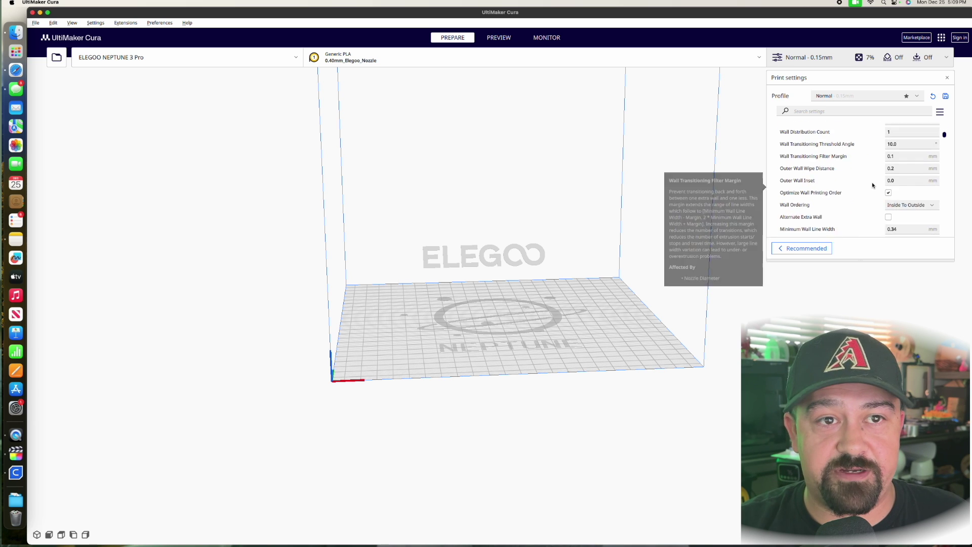
scroll(872, 186, "down", 15)
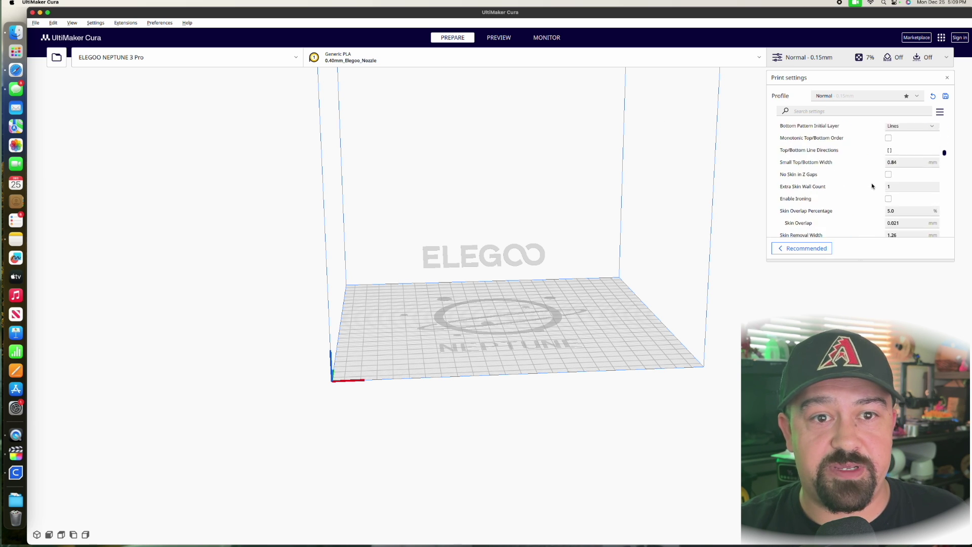
scroll(872, 186, "up", 12)
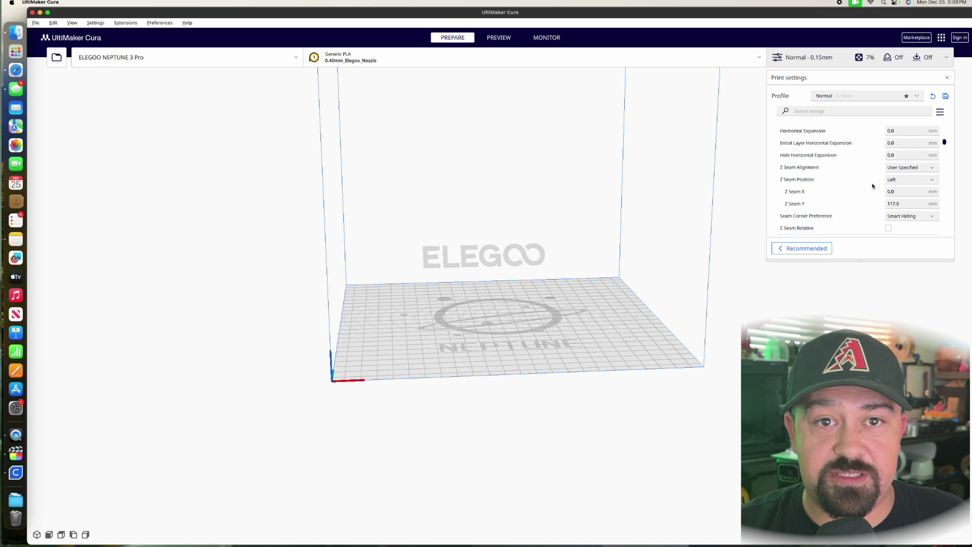
scroll(871, 184, "up", 8)
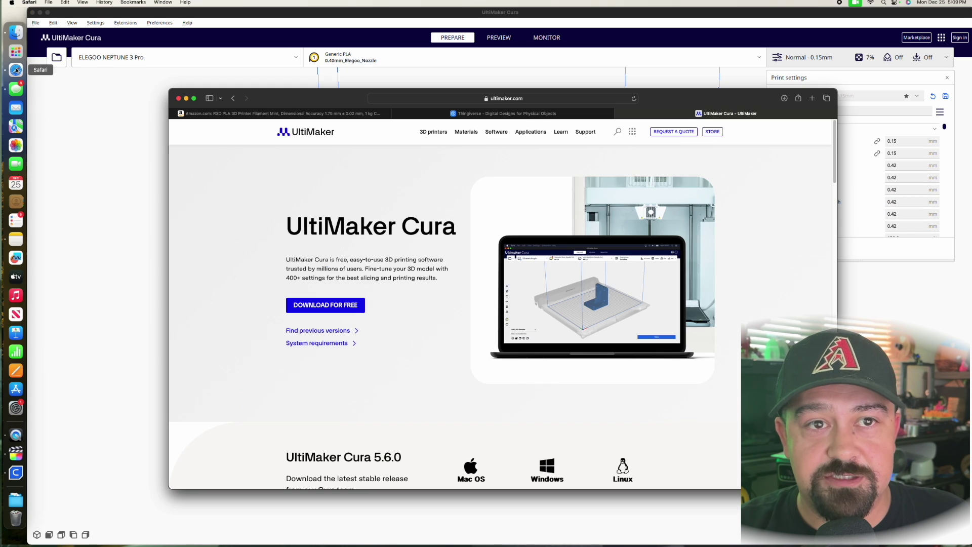
left_click(16, 70)
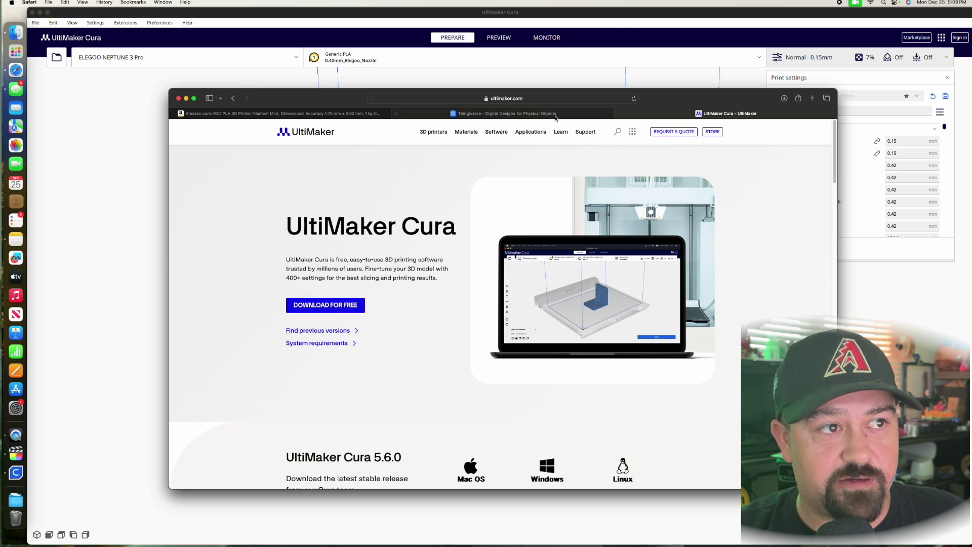
- Download Cute_Dragon_2.stl from the Cute Dragon 2 Files tab on Thingiverse, then return to Cura
left_click(506, 114)
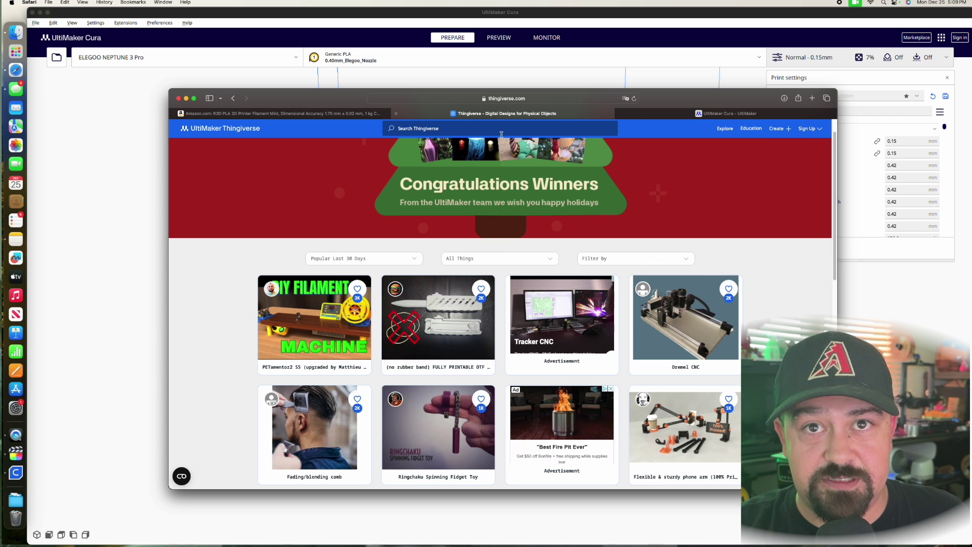
scroll(740, 218, "down", 1)
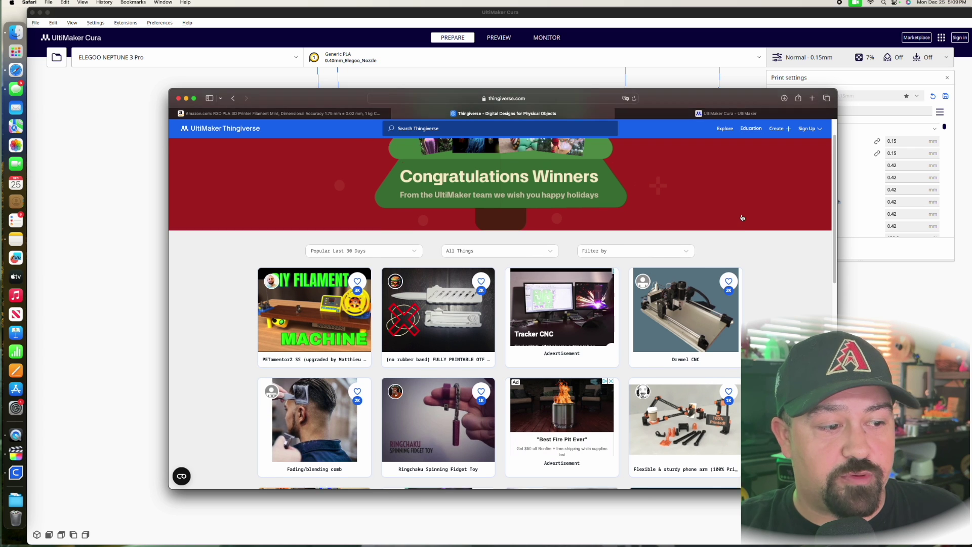
scroll(742, 218, "down", 5)
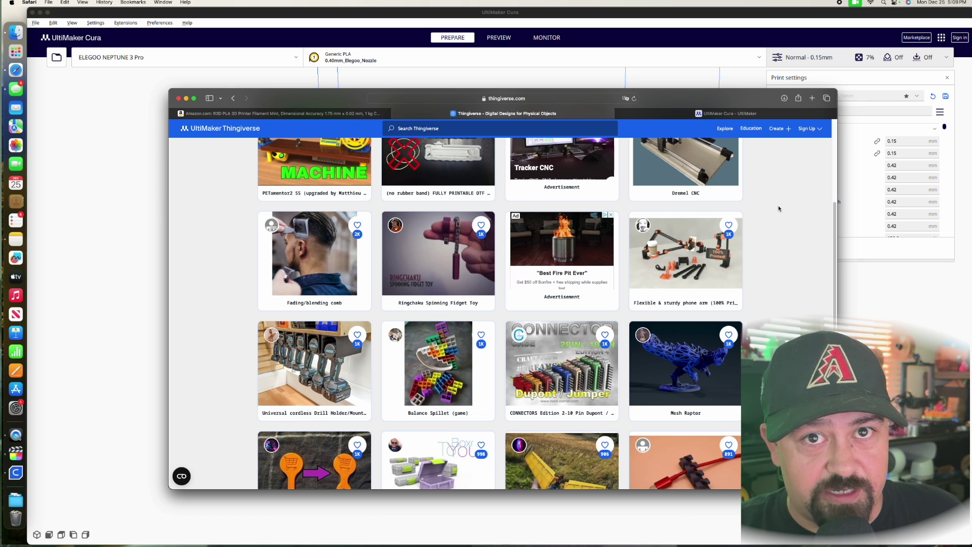
scroll(769, 242, "down", 5)
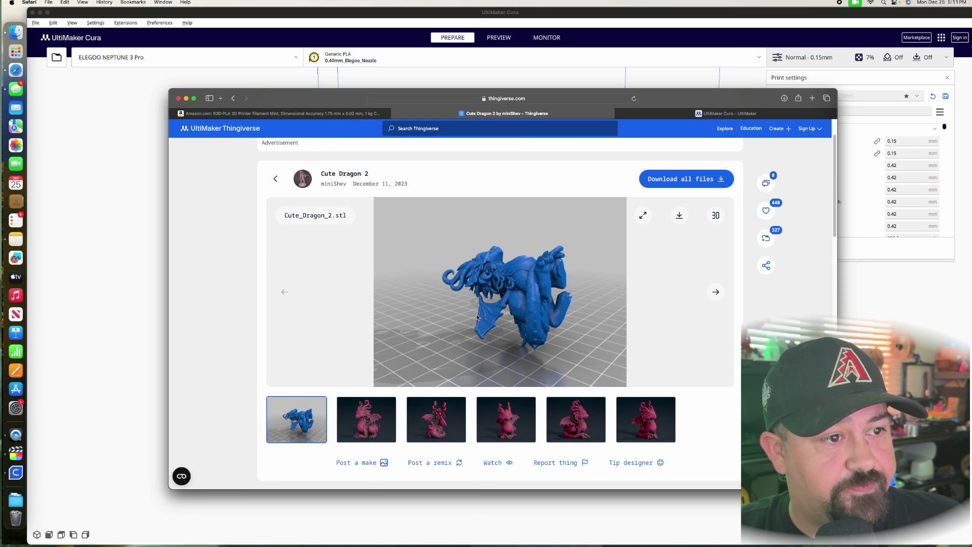
scroll(554, 314, "down", 3)
scroll(496, 360, "down", 2)
left_click(416, 393)
scroll(416, 393, "down", 2)
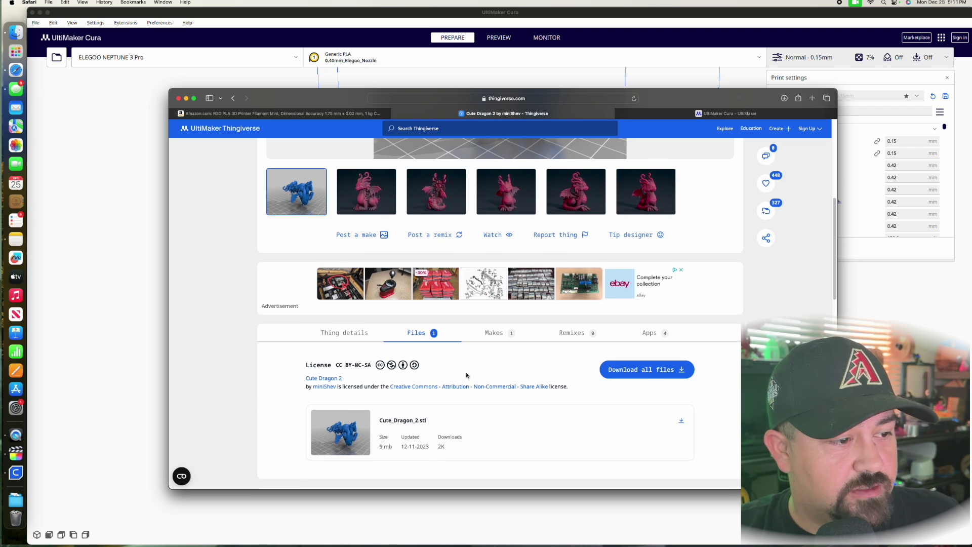
left_click(670, 419)
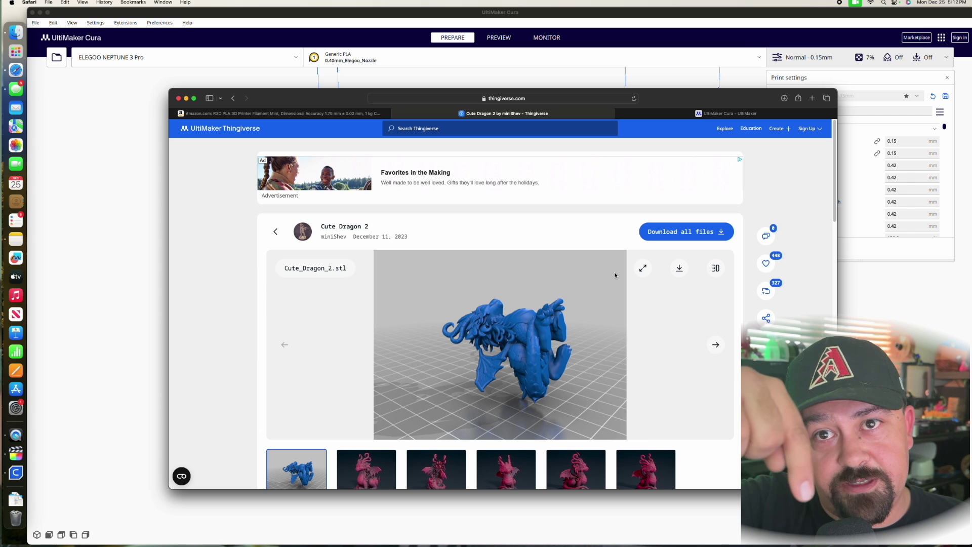
left_click(149, 236)
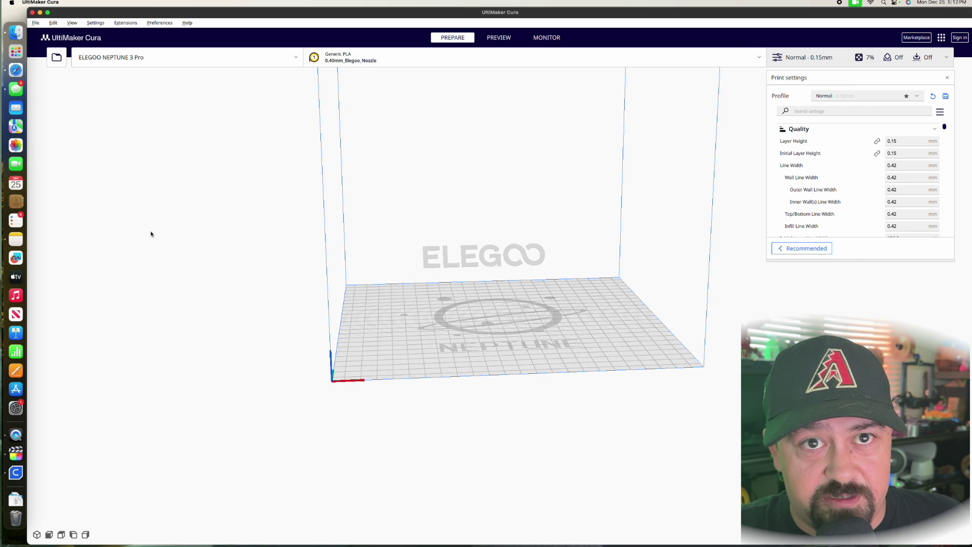
- Load Cute_Dragon_2.stl from Downloads onto the build plate
left_click(57, 57)
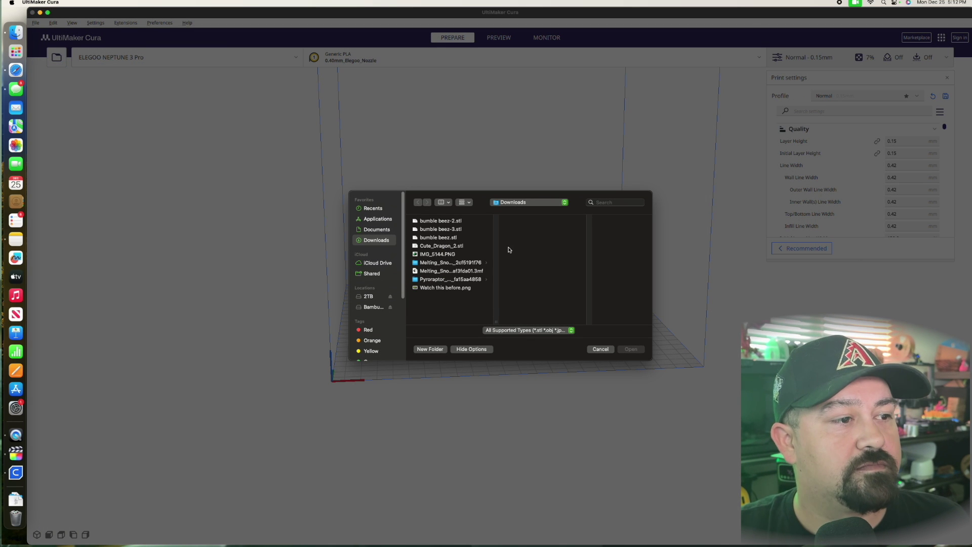
left_click(447, 247)
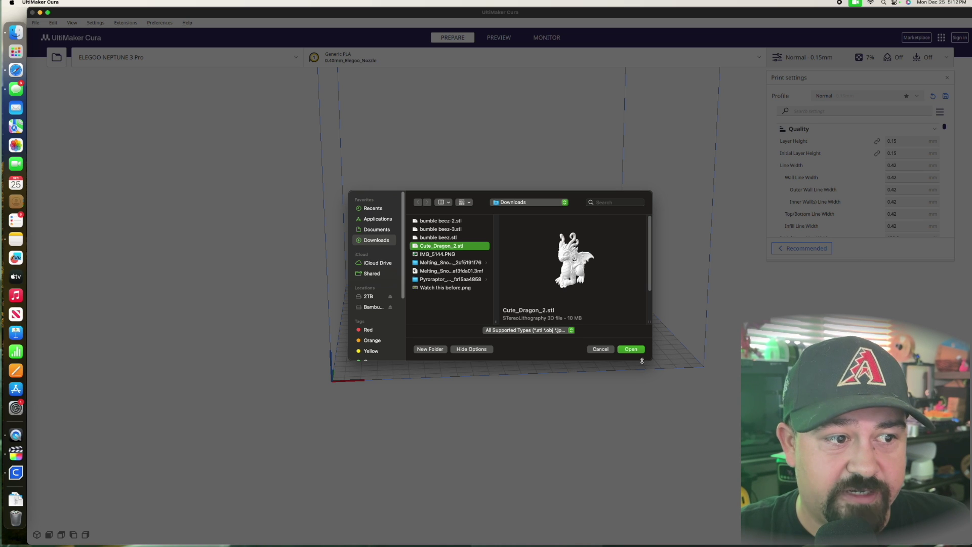
left_click(631, 349)
- Rotate the dragon 90° so it stands upright at 41.3 x 45.0 x 56.0 mm
mouse_move(632, 351)
right_mouse_down()
mouse_move(590, 321)
mouse_move(532, 330)
mouse_move(462, 319)
mouse_move(407, 289)
mouse_move(555, 278)
mouse_move(616, 295)
mouse_move(609, 286)
mouse_move(640, 363)
right_mouse_up()
left_click(506, 294)
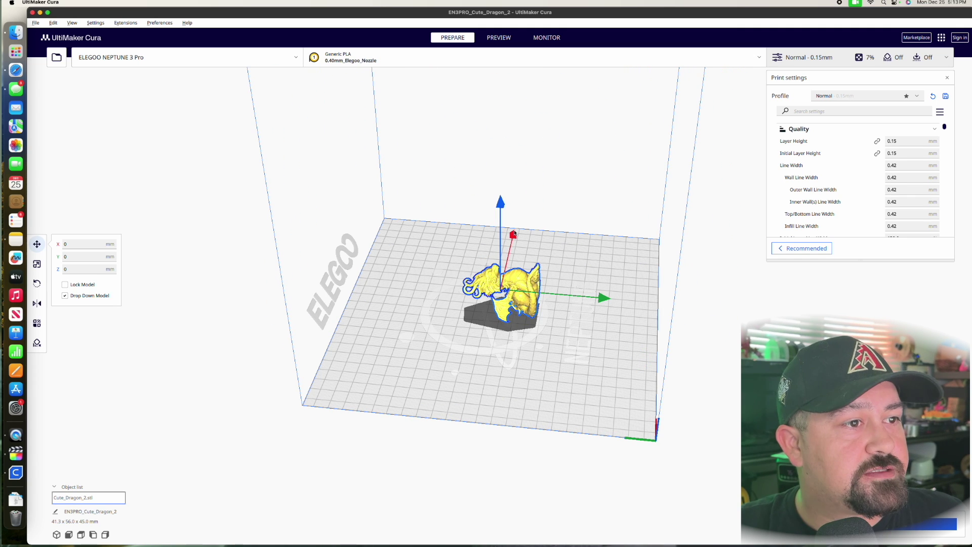
left_click(36, 284)
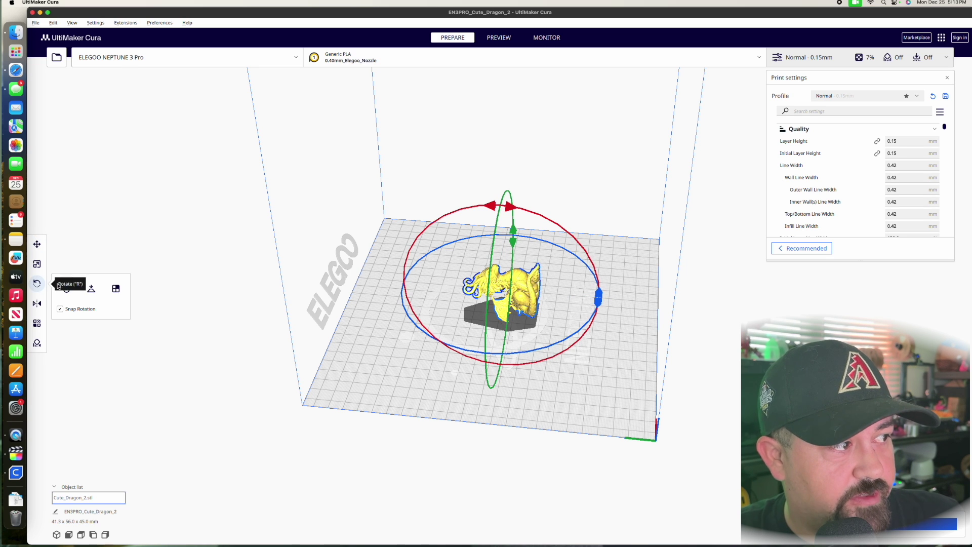
left_click_drag(507, 208, 616, 320)
left_click(586, 360)
right_click_drag(586, 360, 881, 316)
right_click_drag(608, 308, 621, 332)
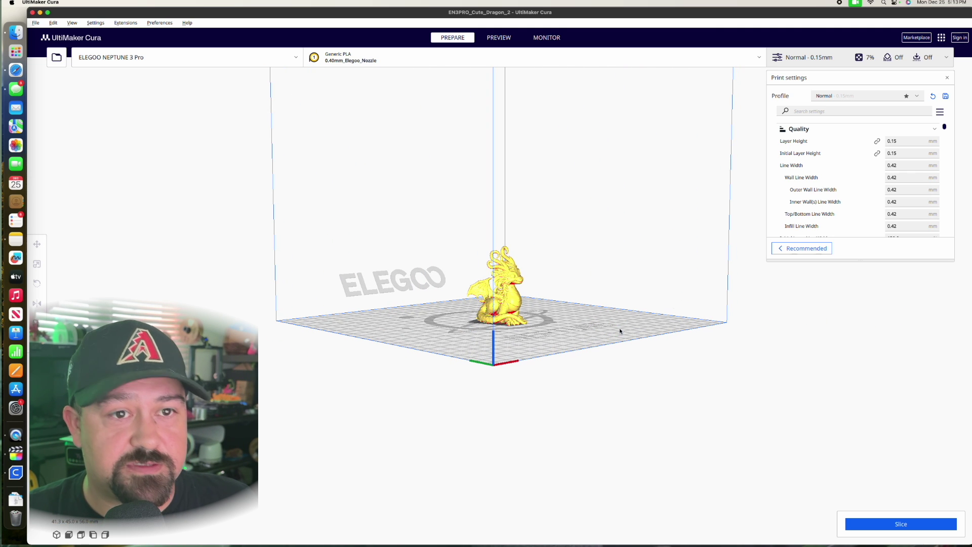
- Search the print settings for support and enable Generate Support
left_click(834, 111)
type("support")
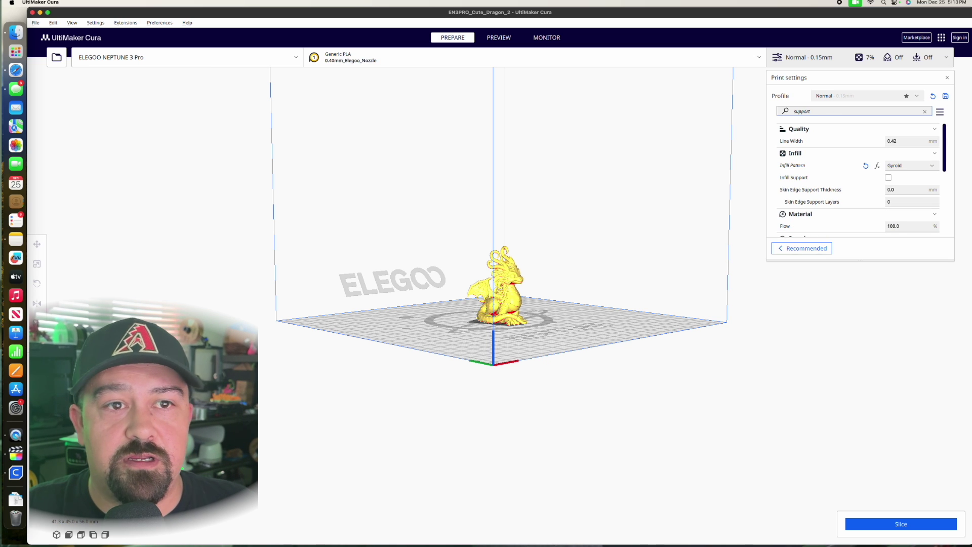
mouse_move(838, 165)
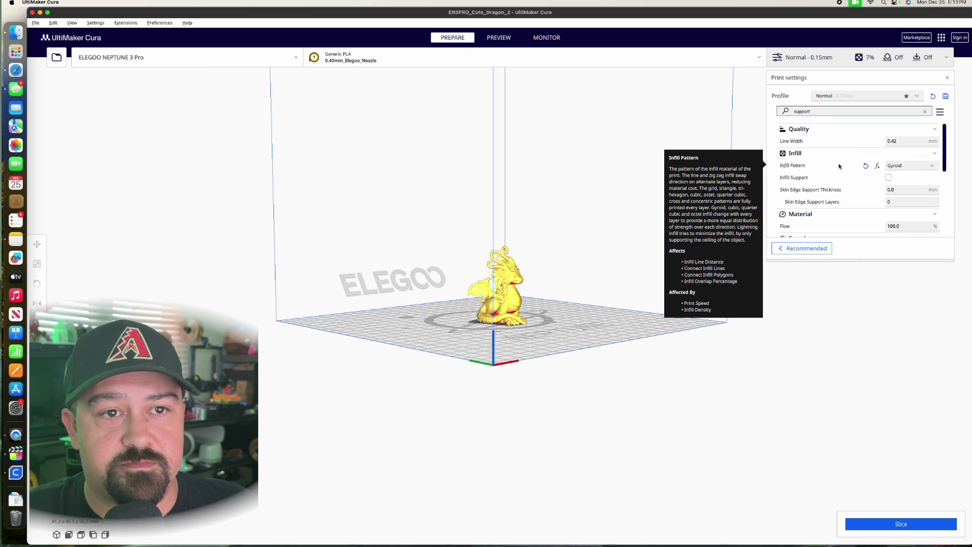
scroll(841, 167, "down", 5)
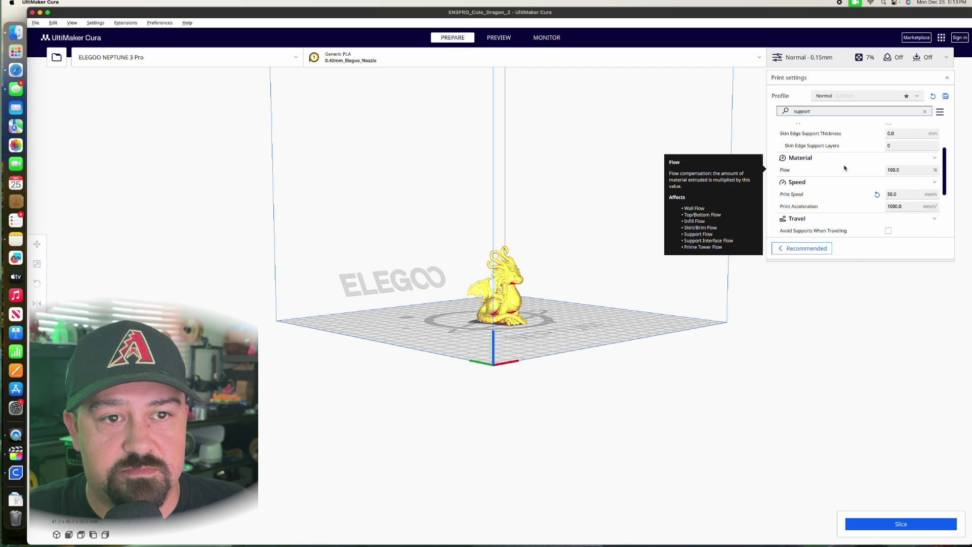
scroll(844, 168, "down", 2)
mouse_move(889, 161)
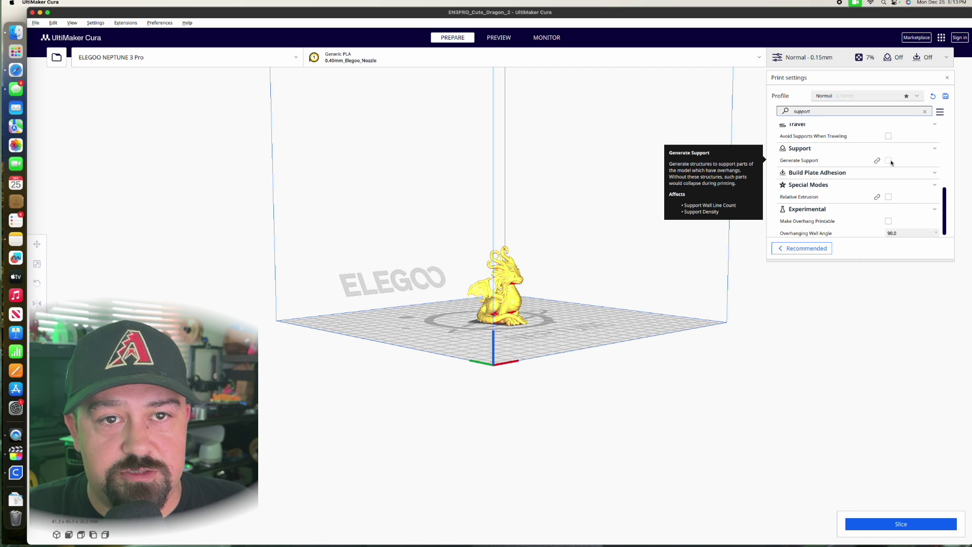
left_click(888, 160)
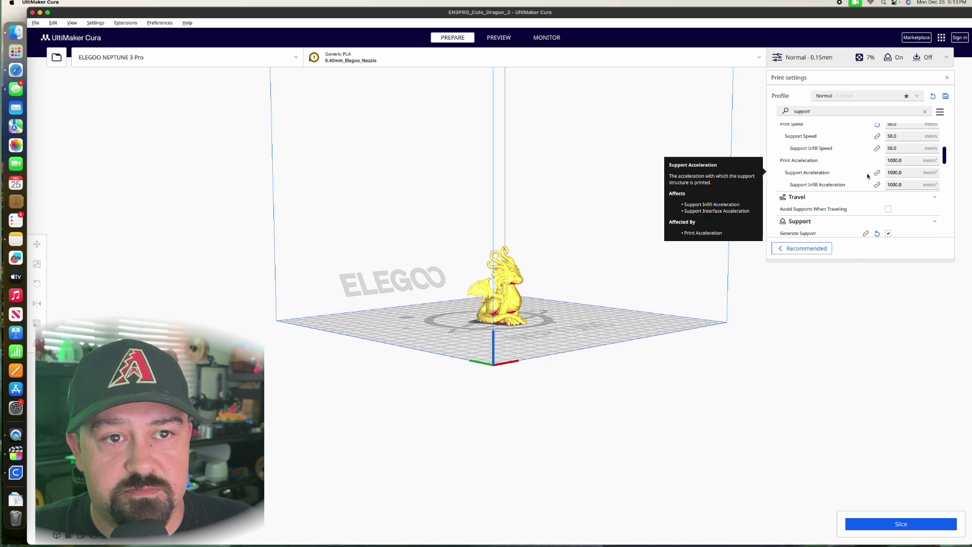
- Set Support Structure to Tree and slice, giving a 3 hours 8 minutes estimate
scroll(867, 175, "down", 4)
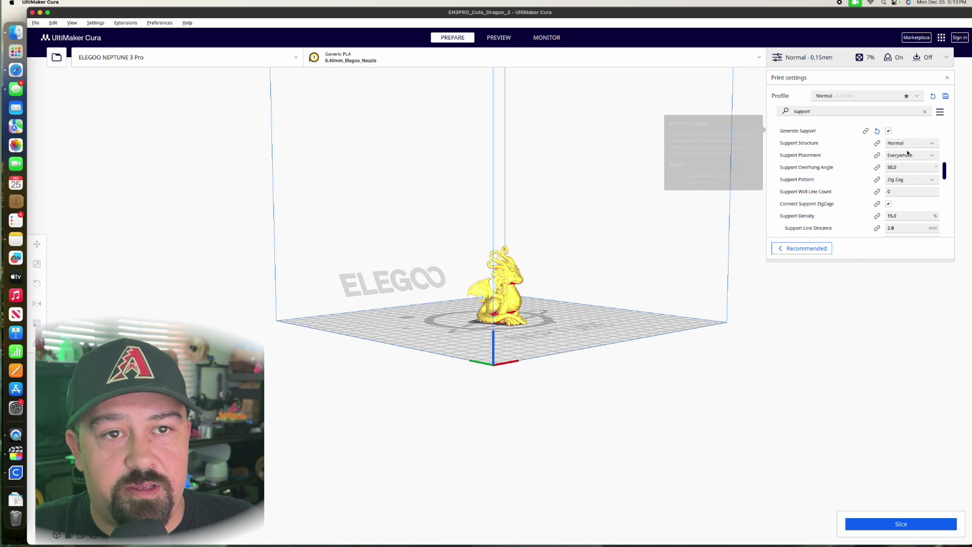
left_click(918, 143)
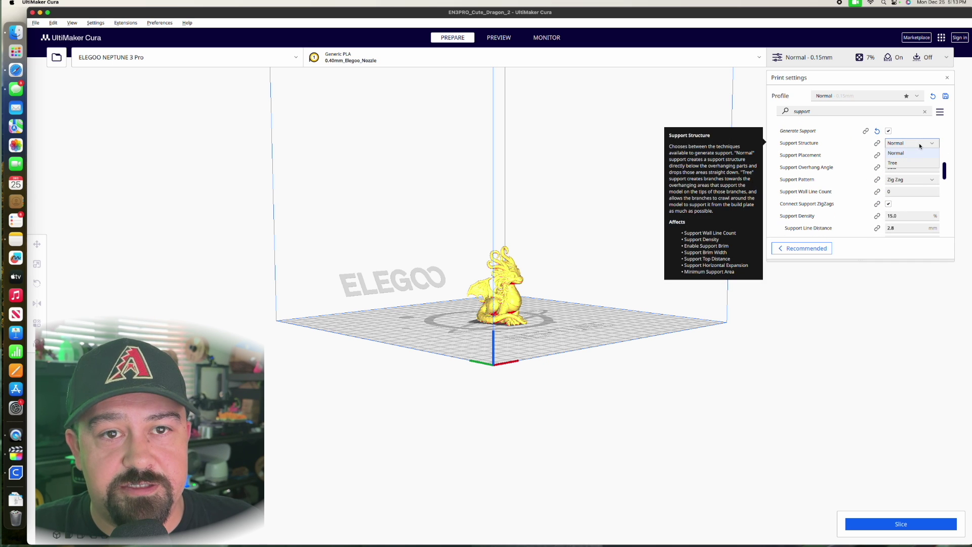
left_click(895, 163)
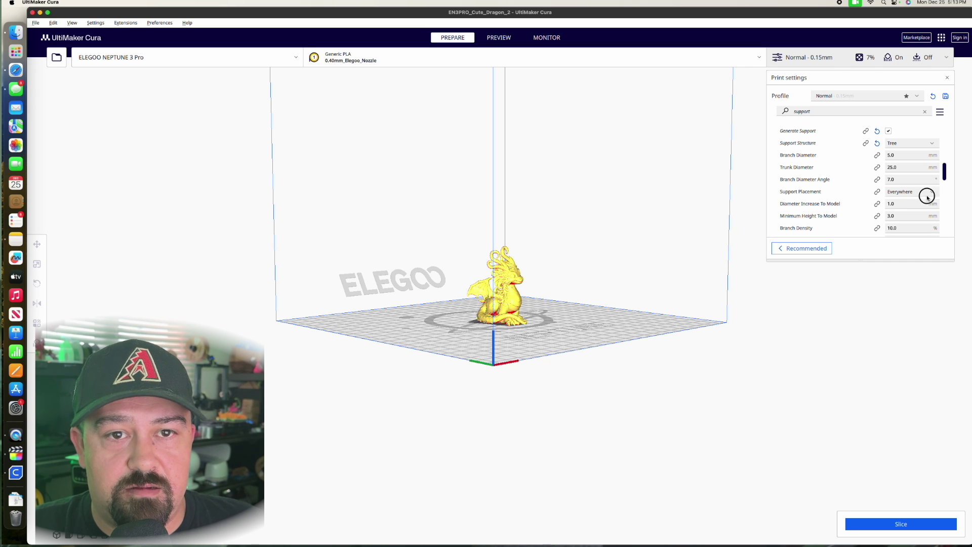
left_click(904, 525)
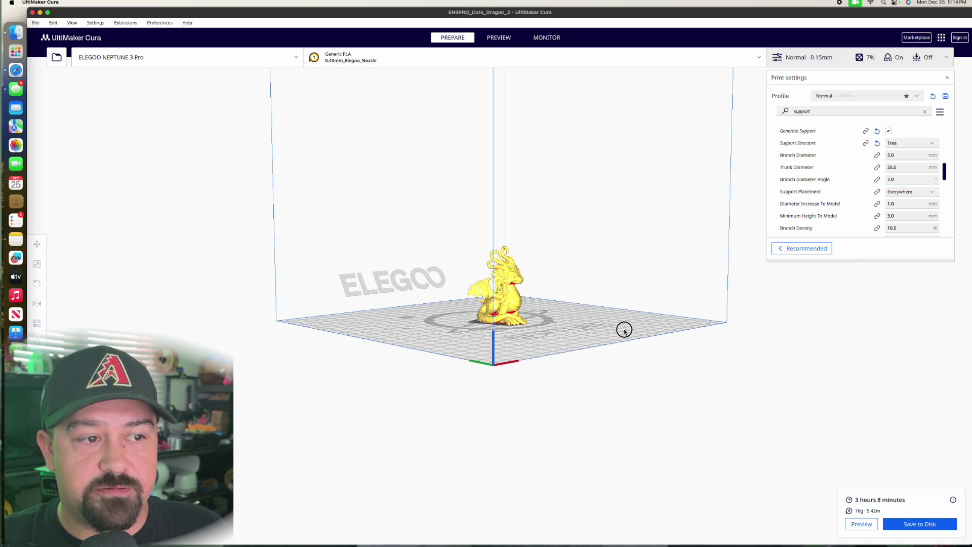
- Preview the sliced layers and orbit around the dragon to inspect the tree supports
right_click_drag(570, 338, 673, 319)
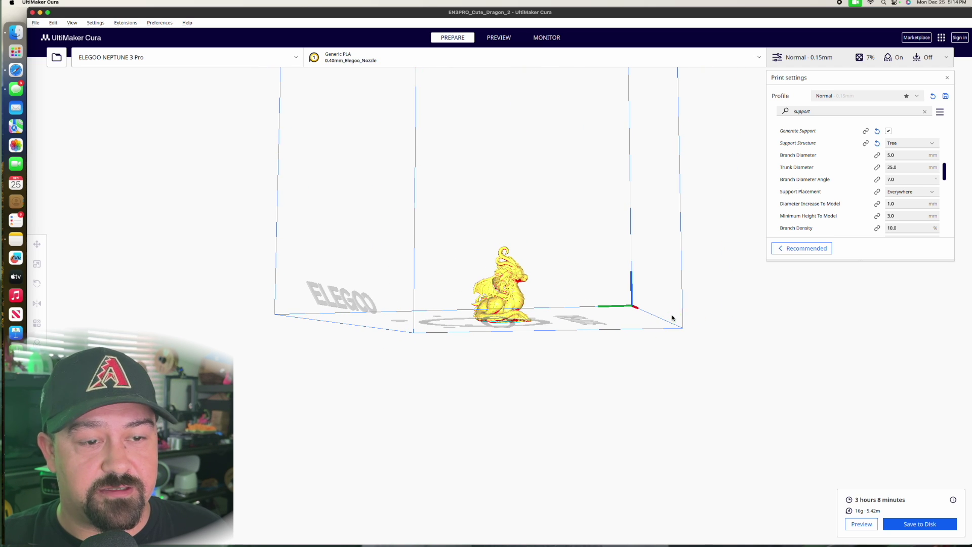
left_click(860, 524)
right_click_drag(580, 296, 627, 318)
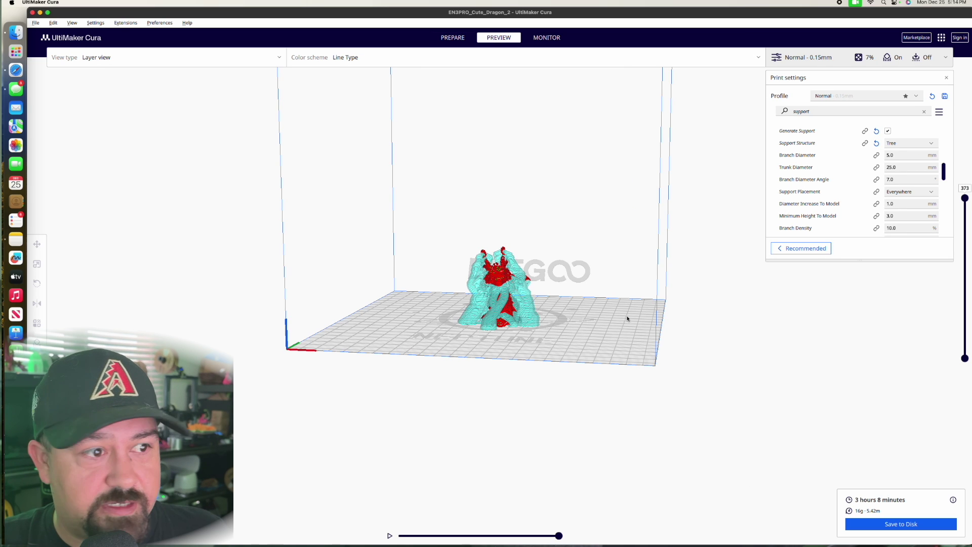
right_click_drag(529, 351, 581, 340)
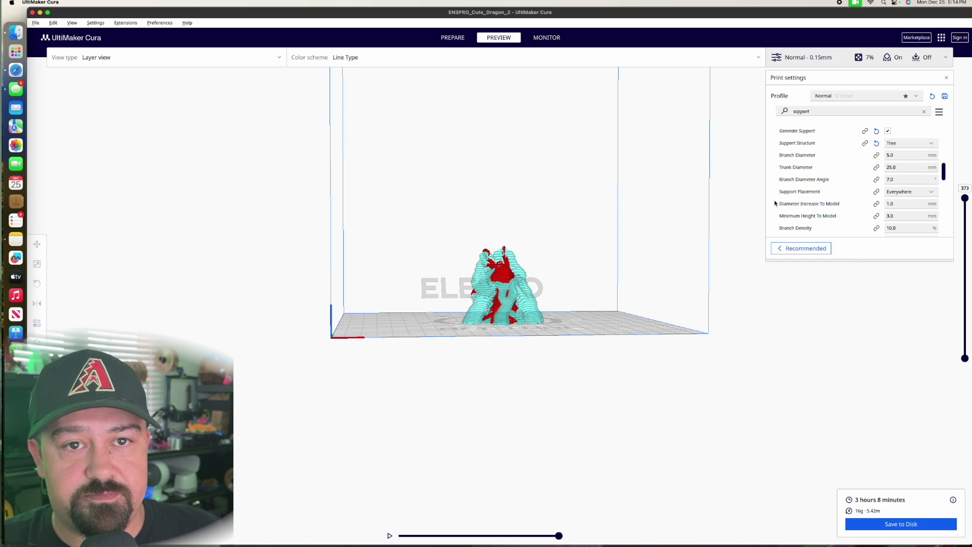
- Set Trunk Diameter to 5.0 mm, reslice, then set Branch Diameter to 4.0 mm
left_click(890, 168)
key("BackSpace")
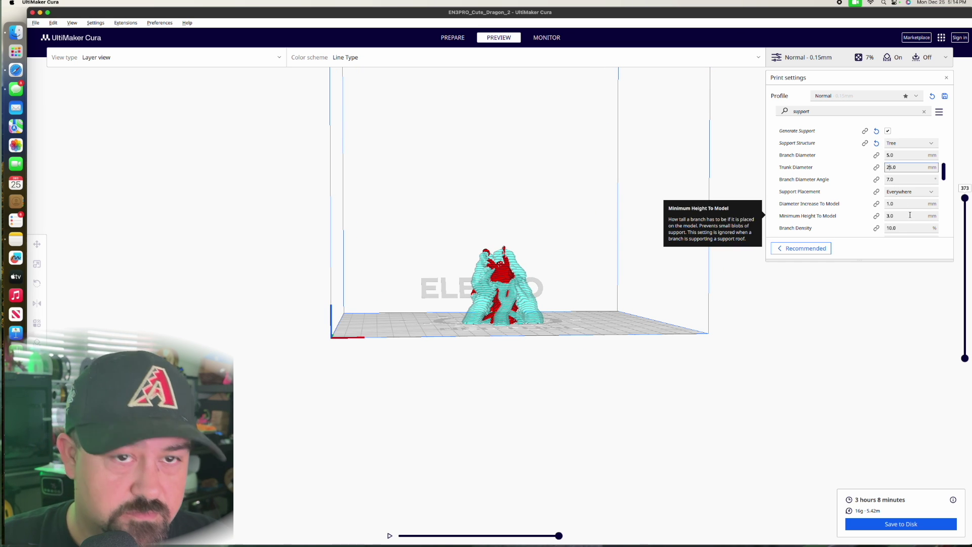
left_click(901, 524)
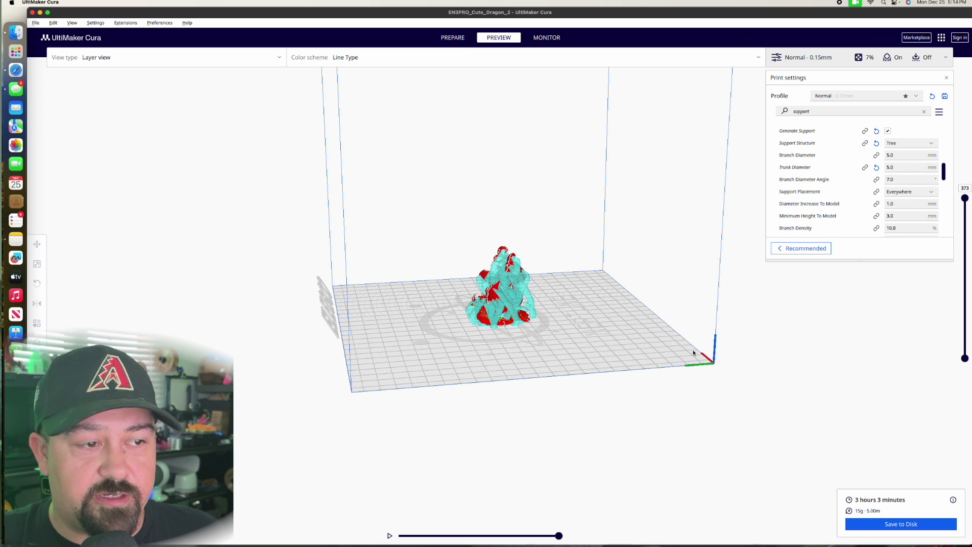
right_click_drag(608, 324, 673, 328)
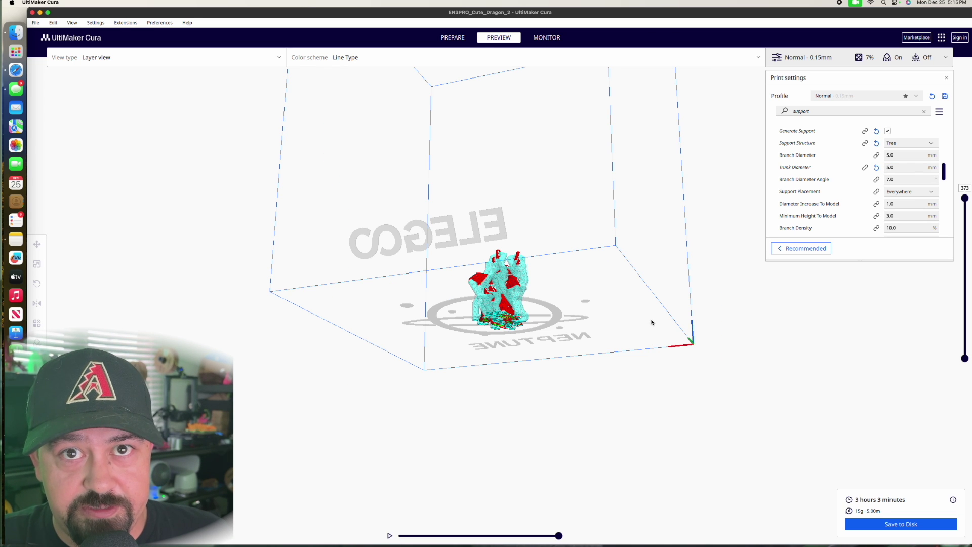
right_click_drag(636, 332, 524, 363)
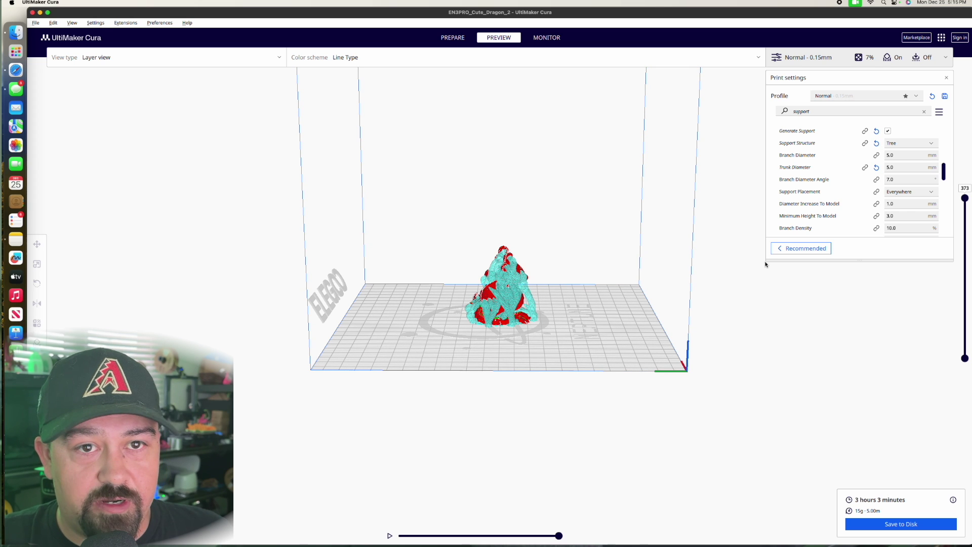
left_click(910, 155)
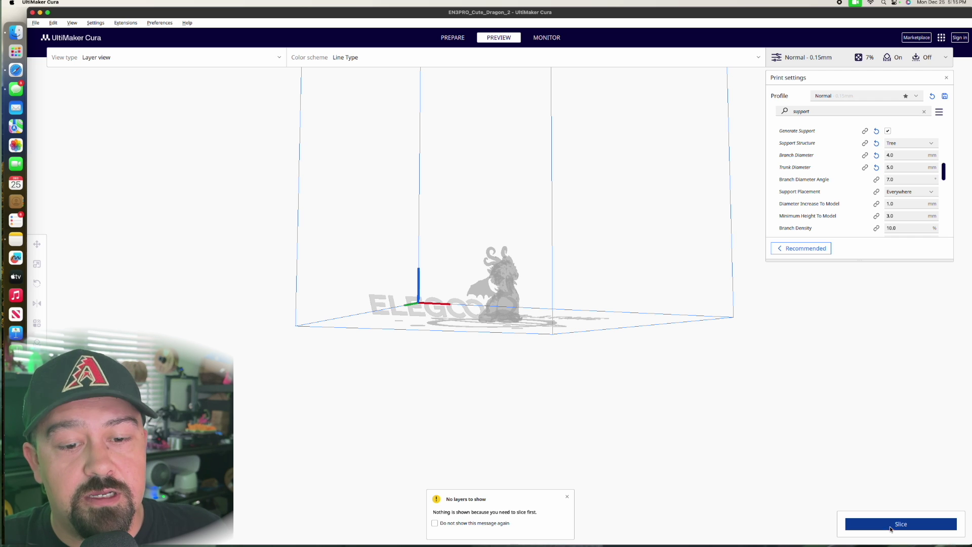
- Reslice the dragon with the 4.0 mm branches, now 3 hours 7 minutes and 15g
left_click(905, 528)
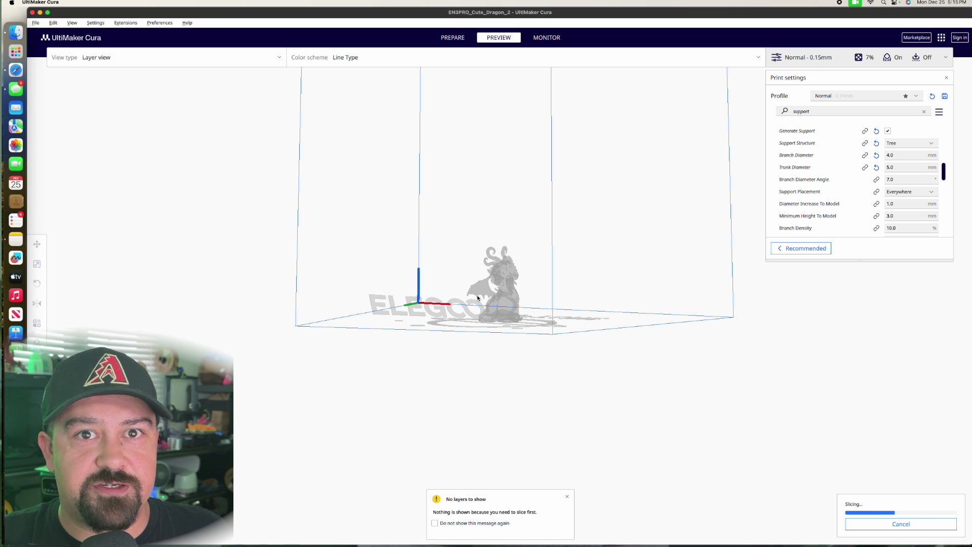
right_click_drag(555, 312, 701, 319)
right_click_drag(618, 331, 531, 361)
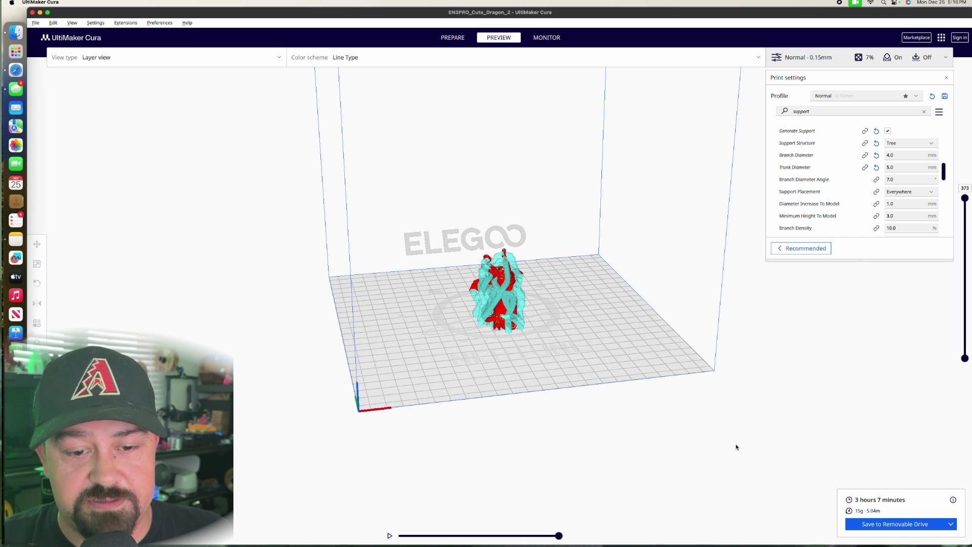
- Save EN3PRO_Cute_Dragon_2.gcode to the removable drive, eject it, and return to Safari
left_click(894, 526)
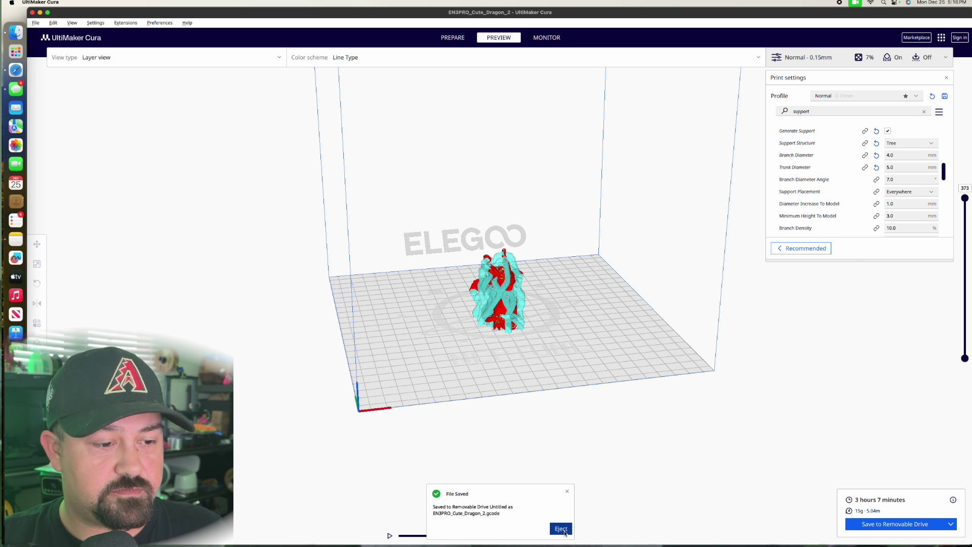
left_click(561, 528)
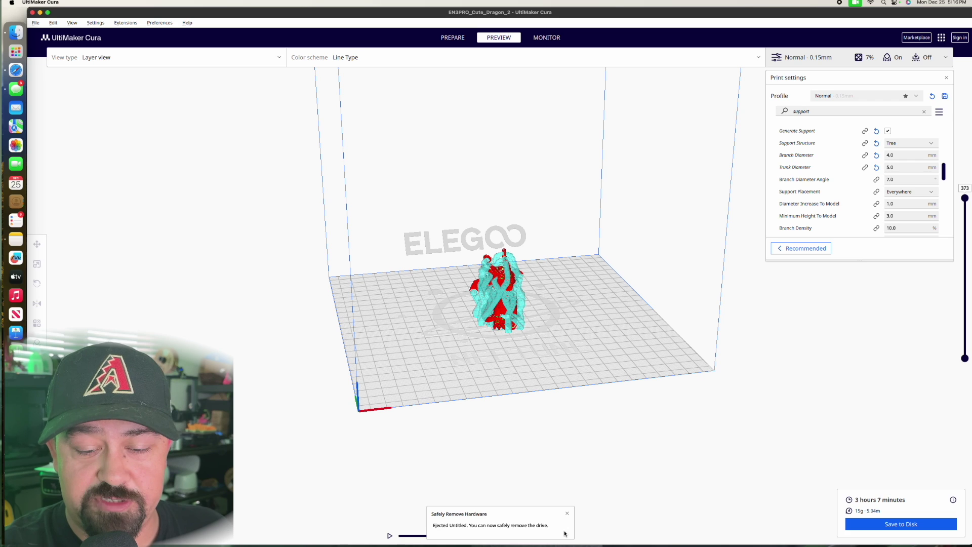
left_click(16, 69)
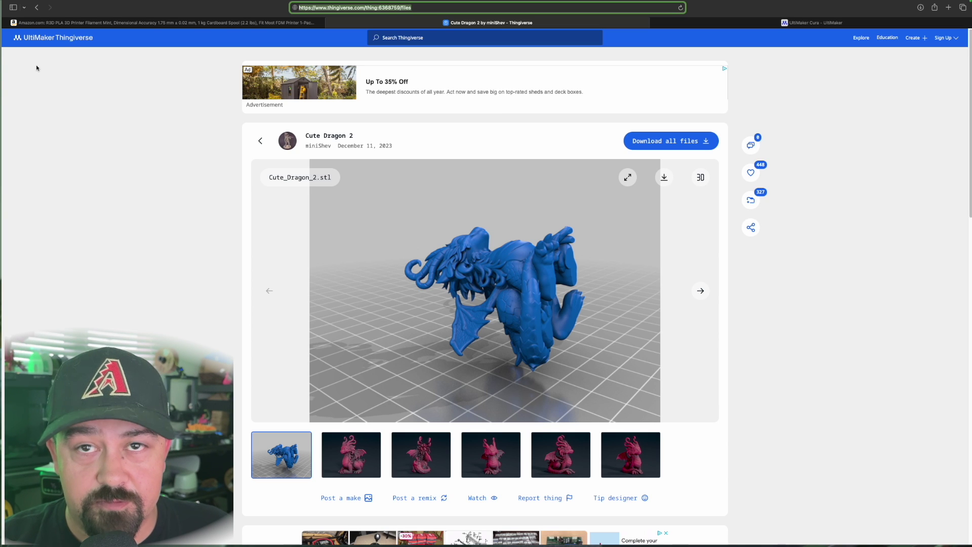